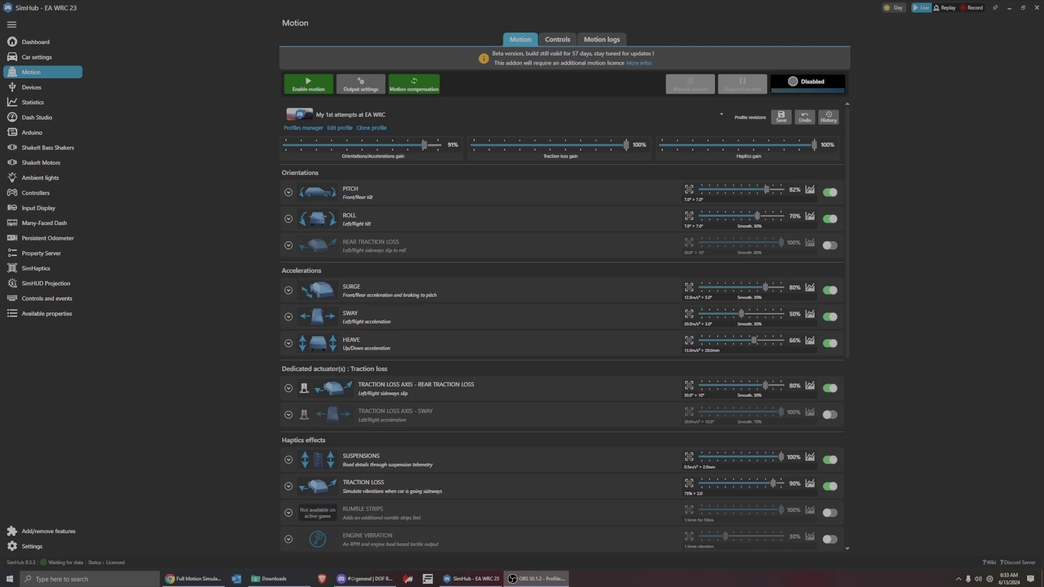
Add a new SMC3 motion controller in the platform output settings.
left_click(359, 87)
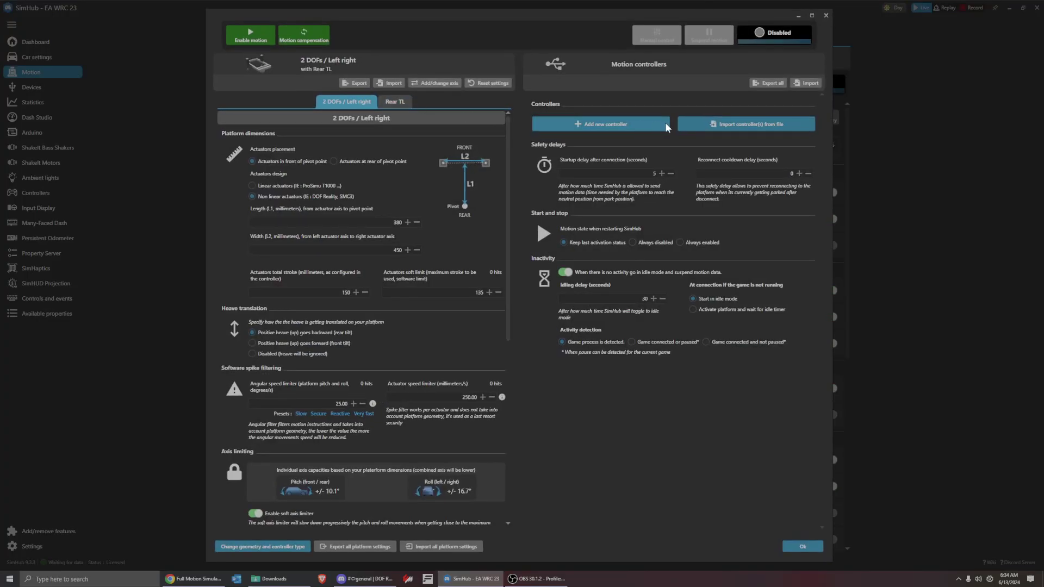
left_click(605, 125)
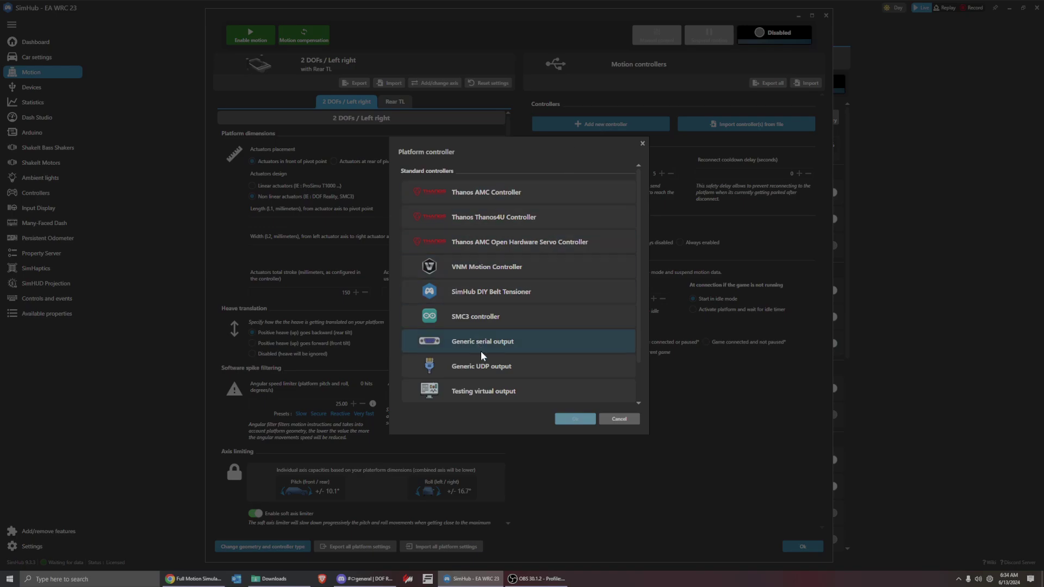
left_click(482, 314)
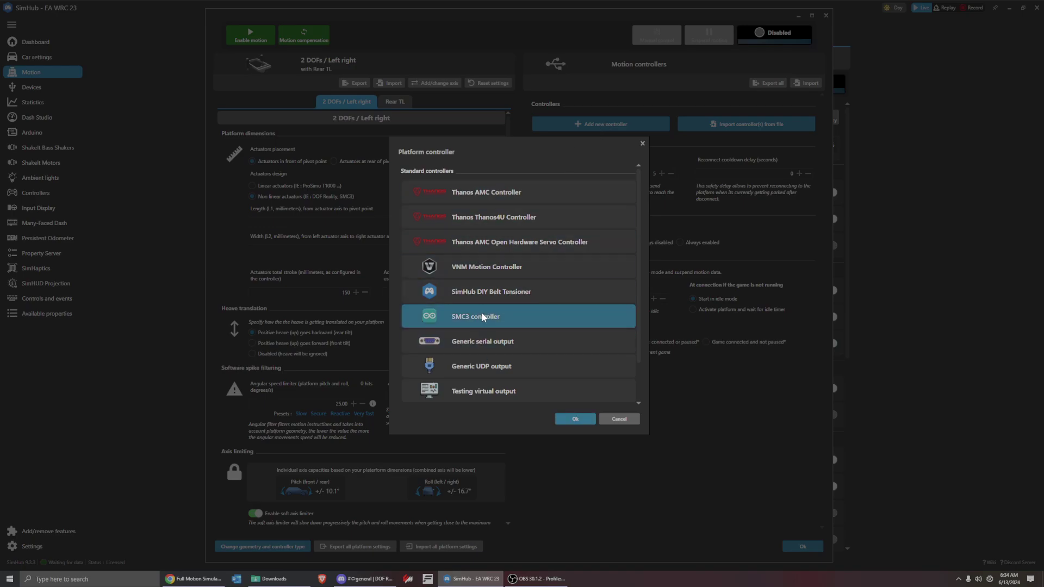
left_click(575, 420)
left_click(540, 148)
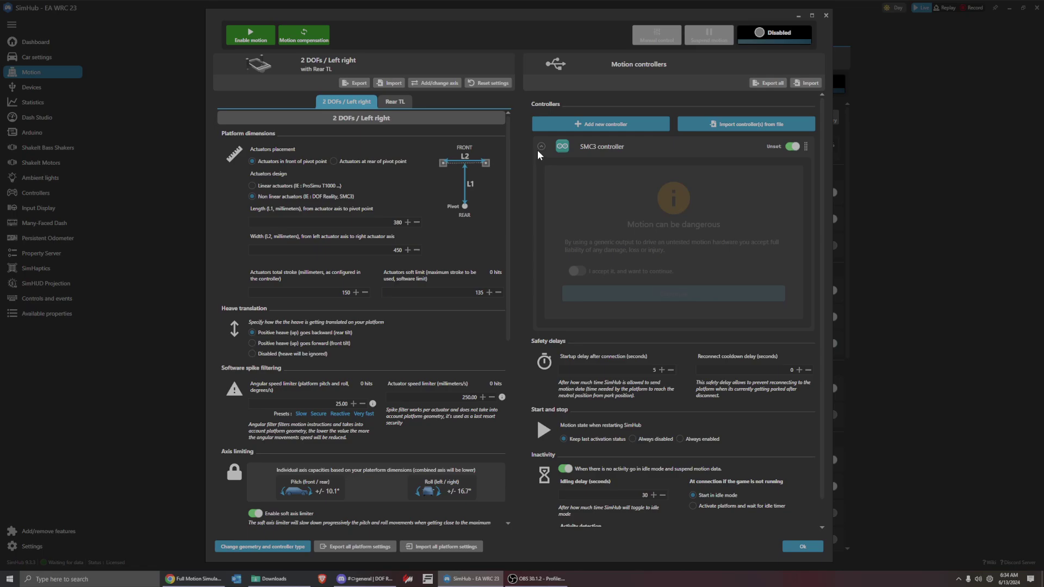
Accept the motion safety warning and connect the controller to COM24 - Arduino Uno.
left_click(577, 272)
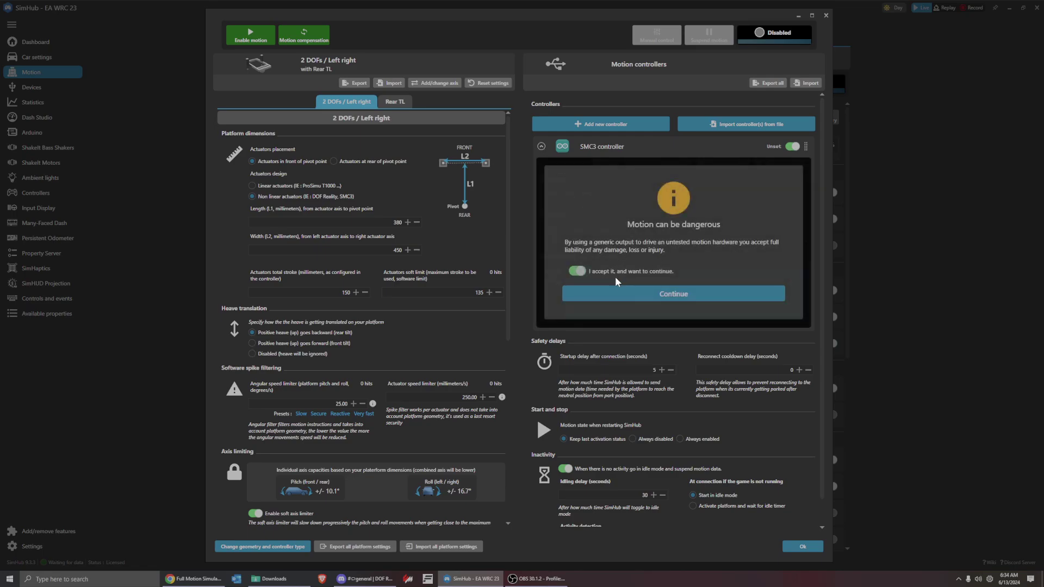
left_click(691, 295)
left_click(650, 239)
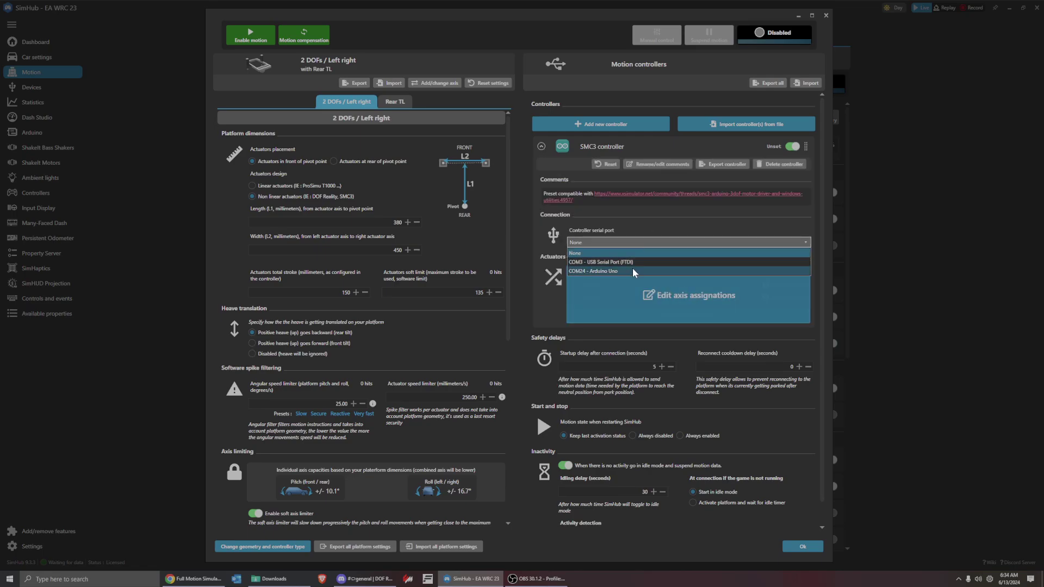
left_click(664, 272)
left_click(669, 298)
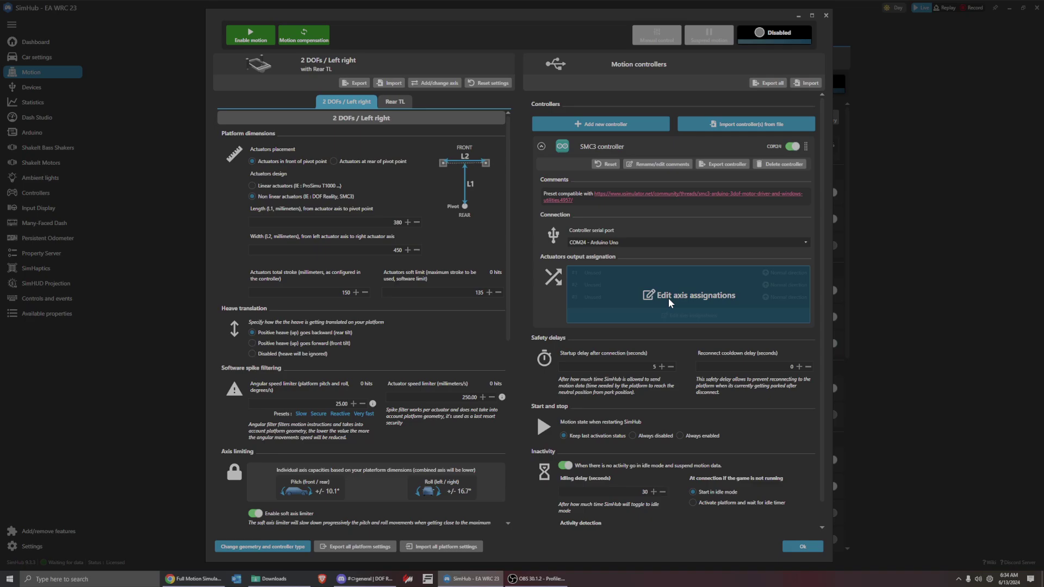
Assign outputs #1 Left side, #2 Right side (reversed), and #3 Traction loss.
left_click(381, 297)
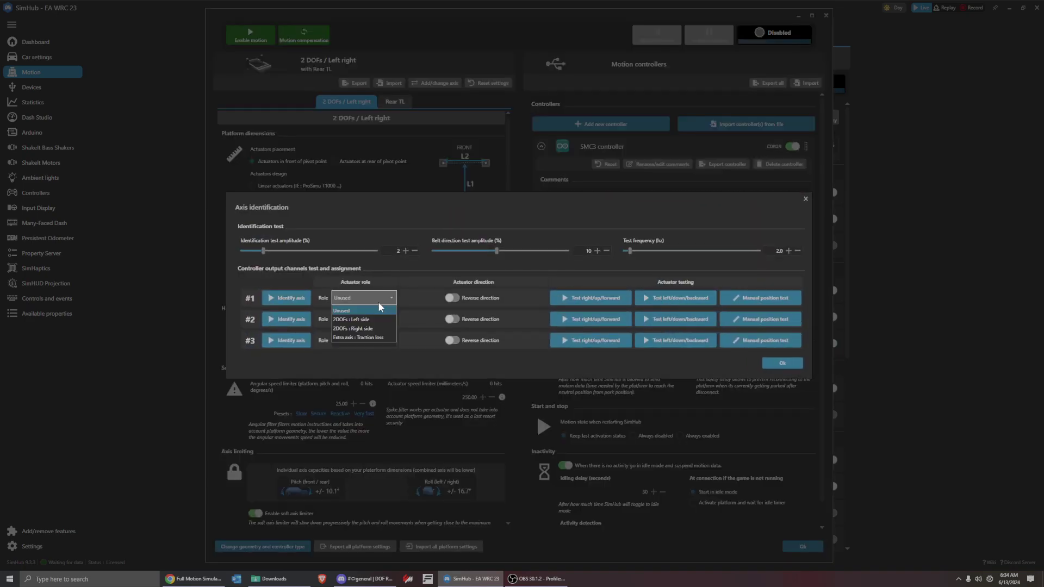
left_click(372, 318)
left_click(375, 316)
left_click(368, 349)
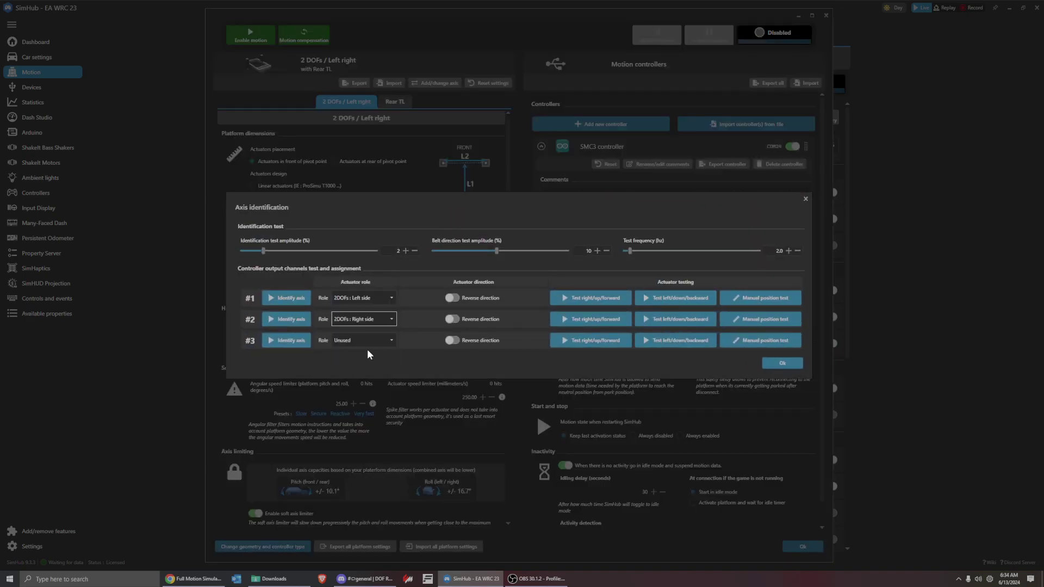
left_click(372, 379)
left_click(453, 319)
Run a manual position test, moving the actuator to full travel and back to centre.
left_click(755, 296)
left_click(607, 326)
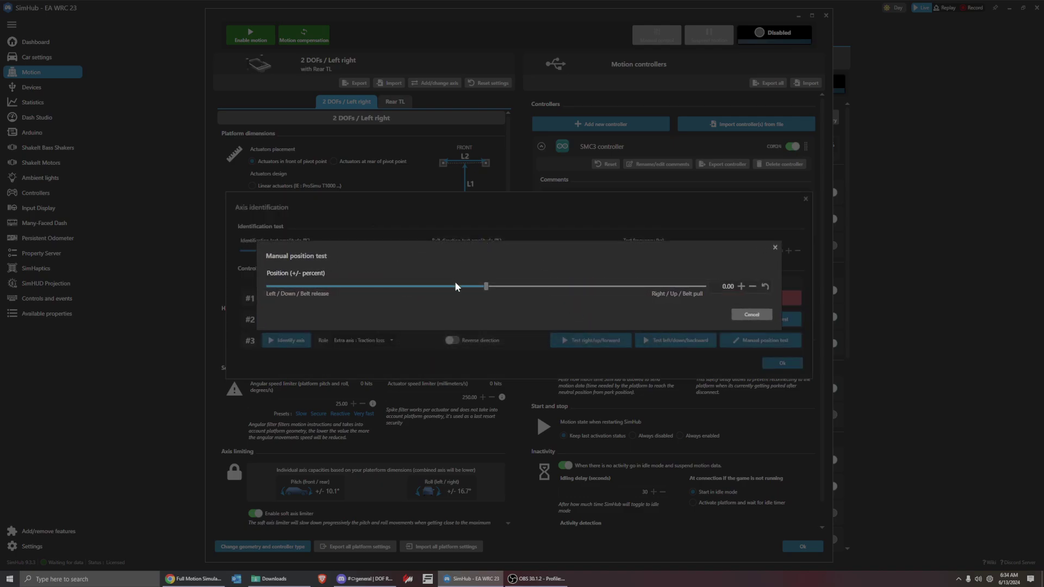
left_click_drag(455, 282, 795, 296)
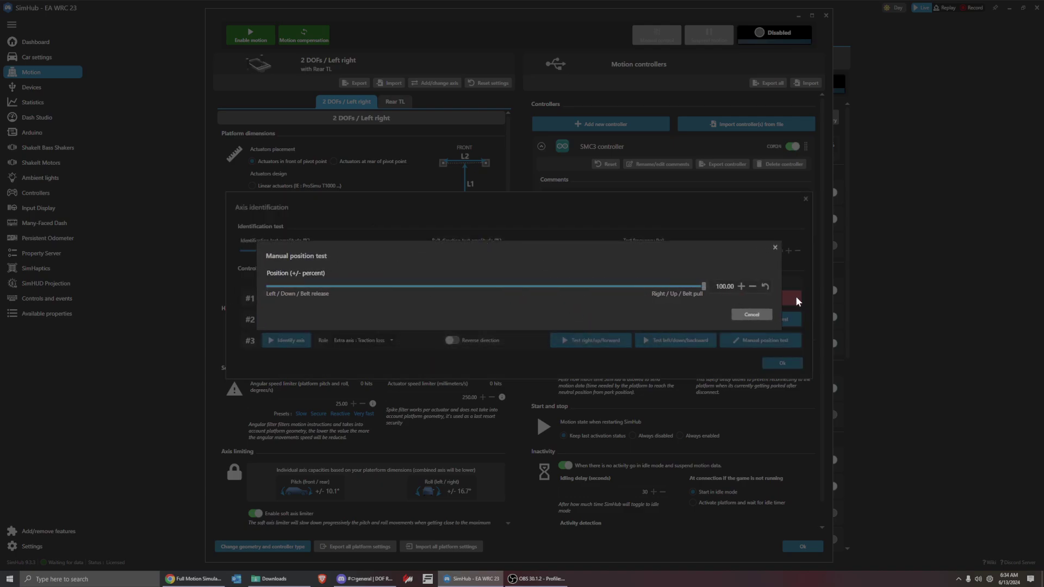
left_click(765, 286)
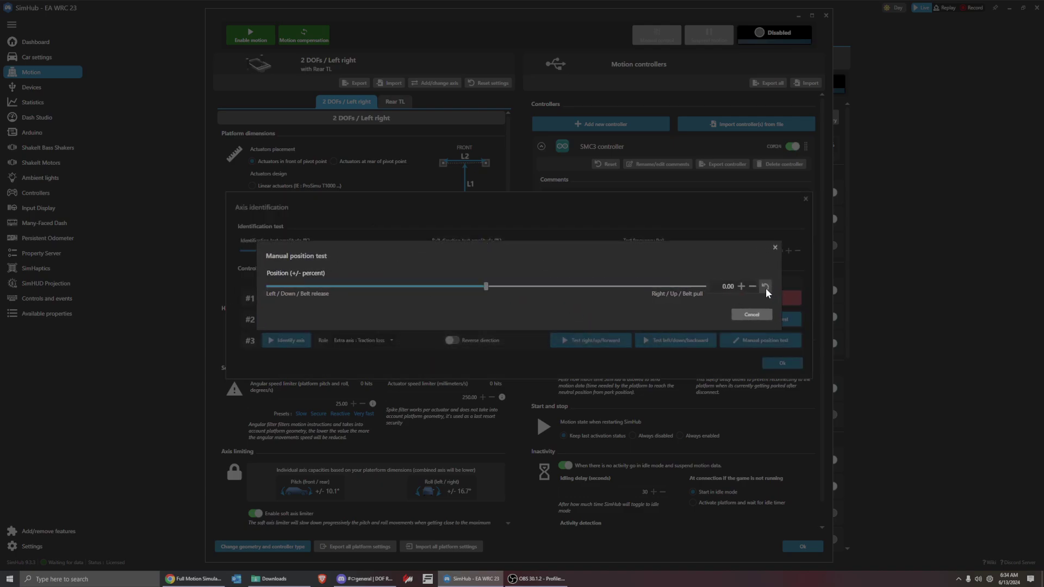
left_click(748, 315)
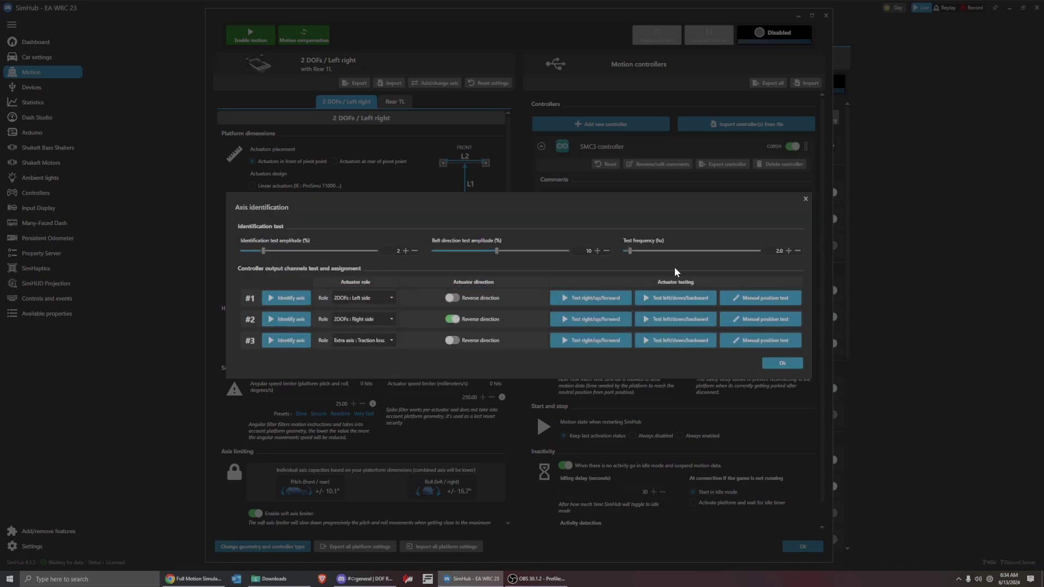
Confirm the axes, import the saved platform settings file replacing existing settings, and close.
left_click(780, 362)
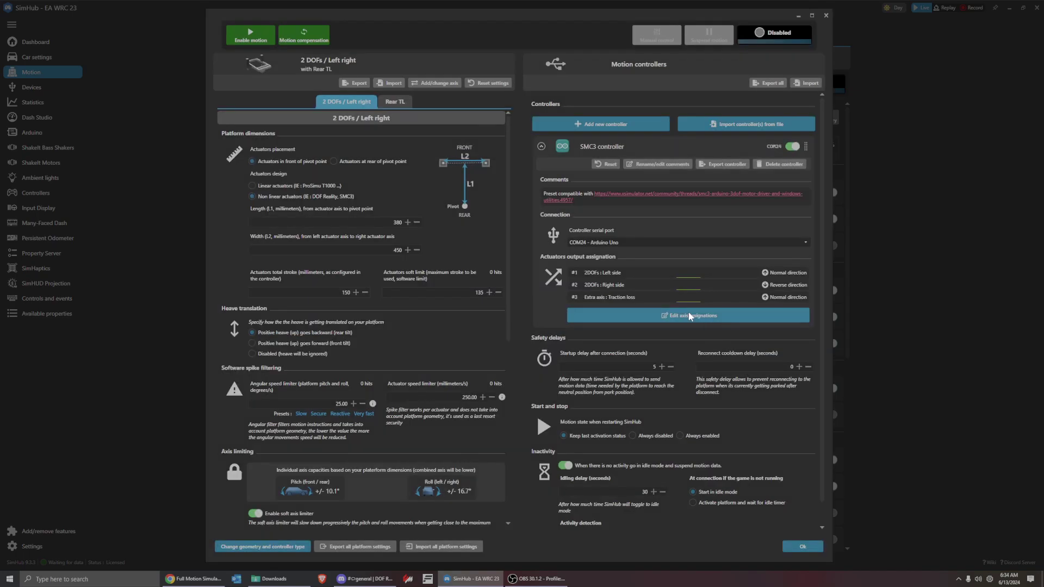
left_click(426, 545)
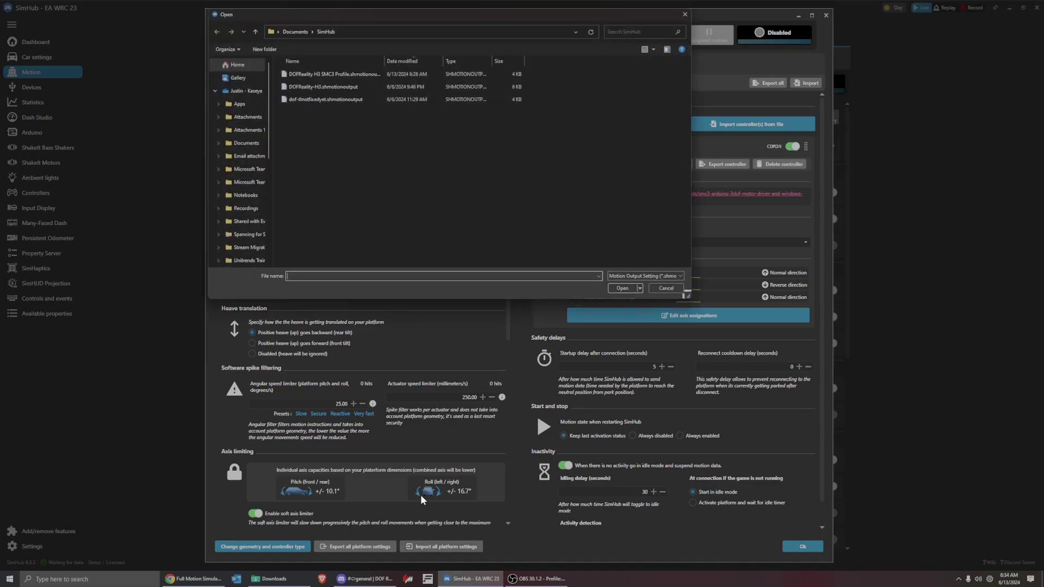
double_click(318, 73)
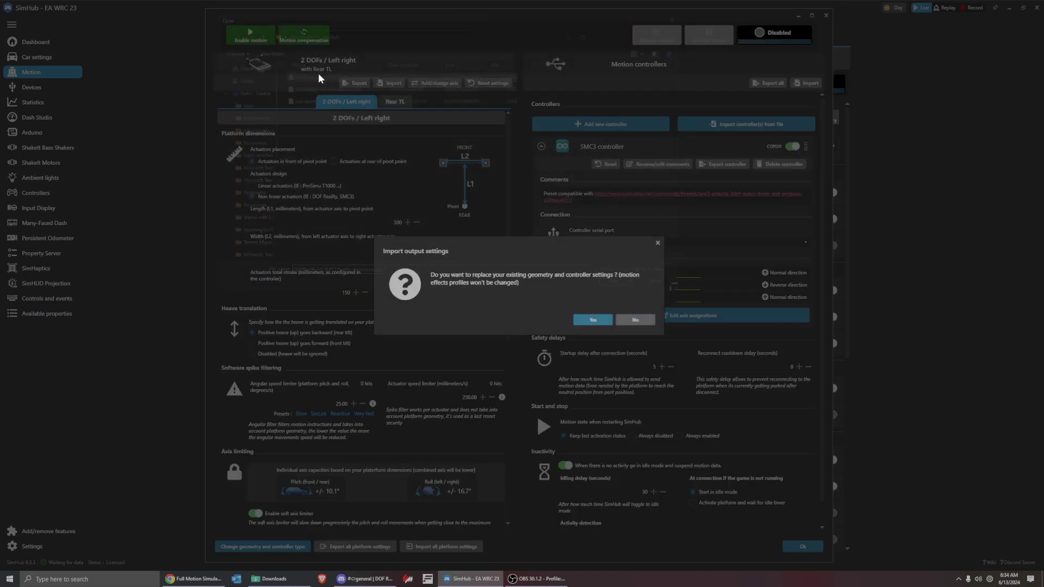
left_click(584, 321)
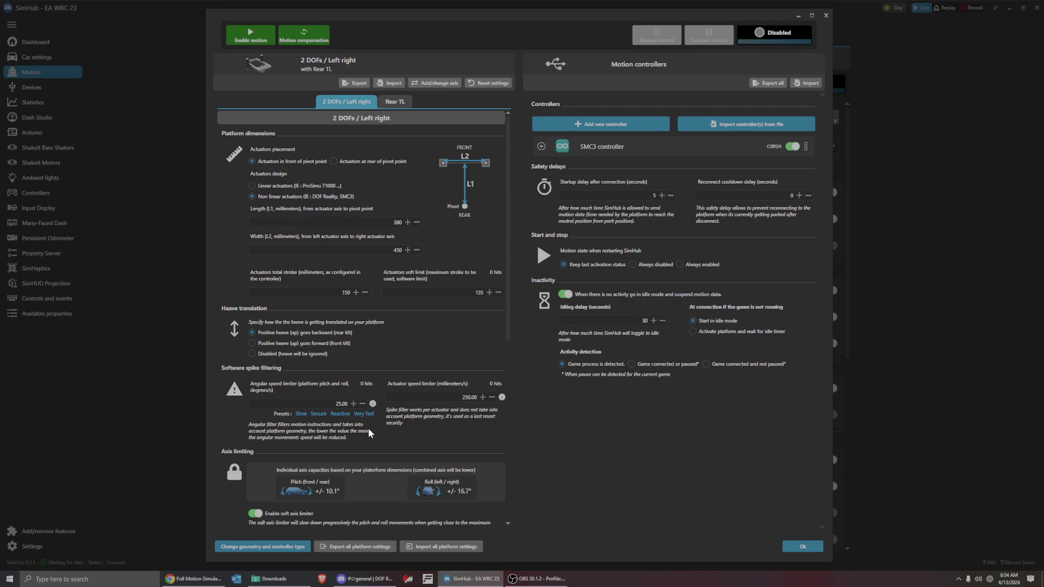
scroll(399, 417, "down", 2)
scroll(398, 414, "down", 2)
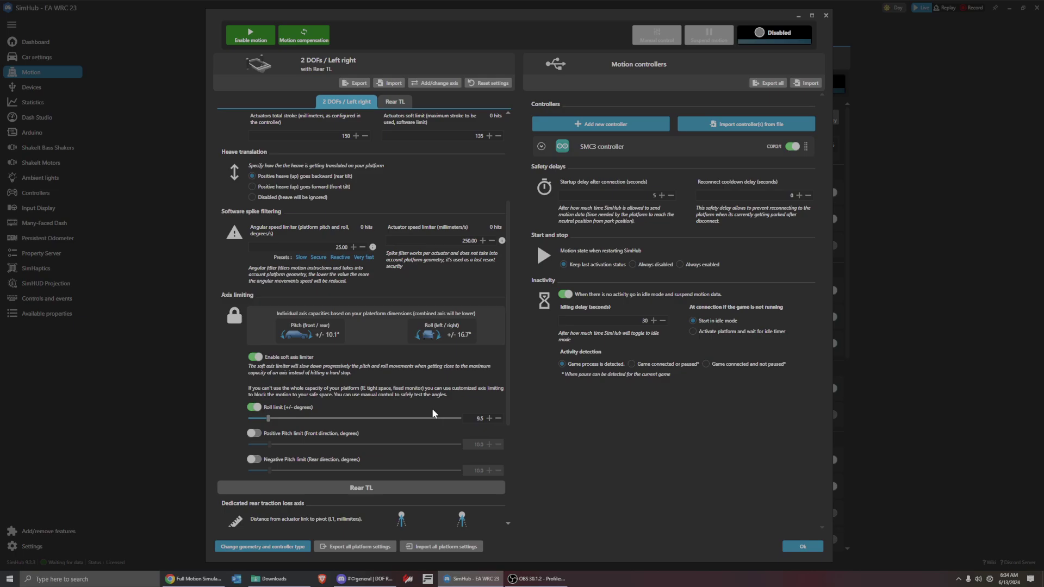
scroll(424, 389, "down", 3)
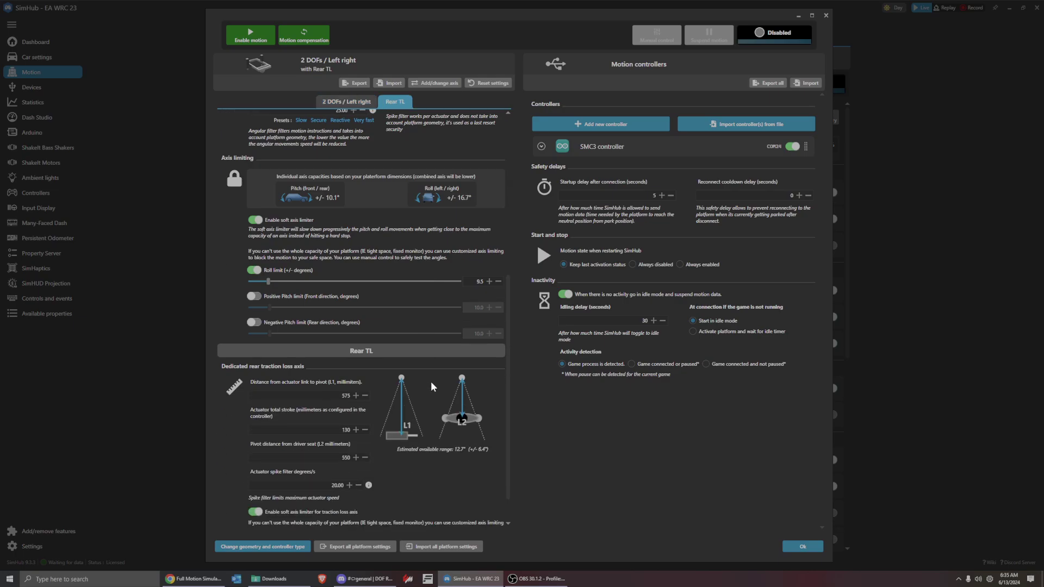
left_click(802, 548)
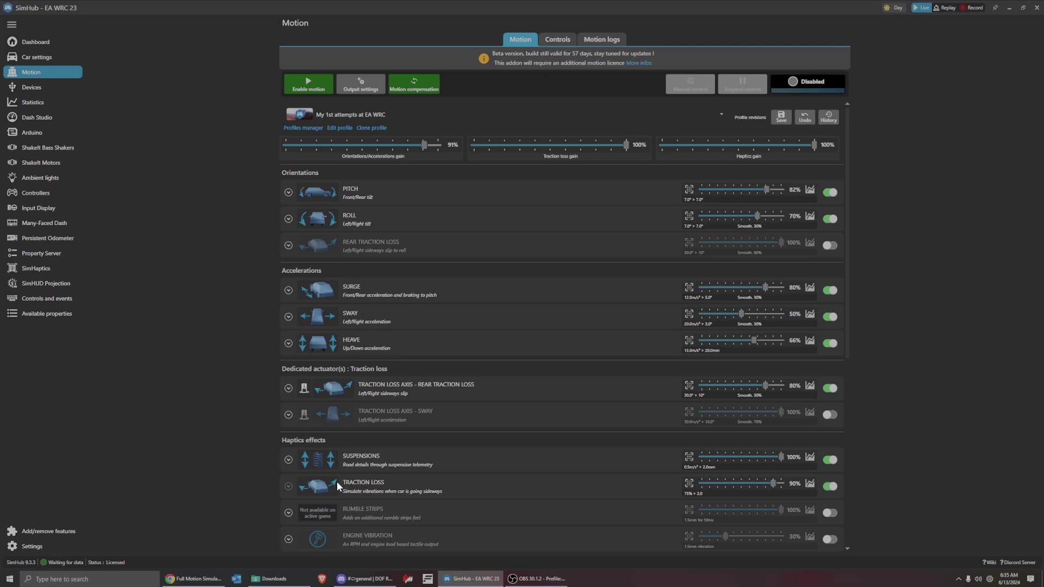
left_click(294, 126)
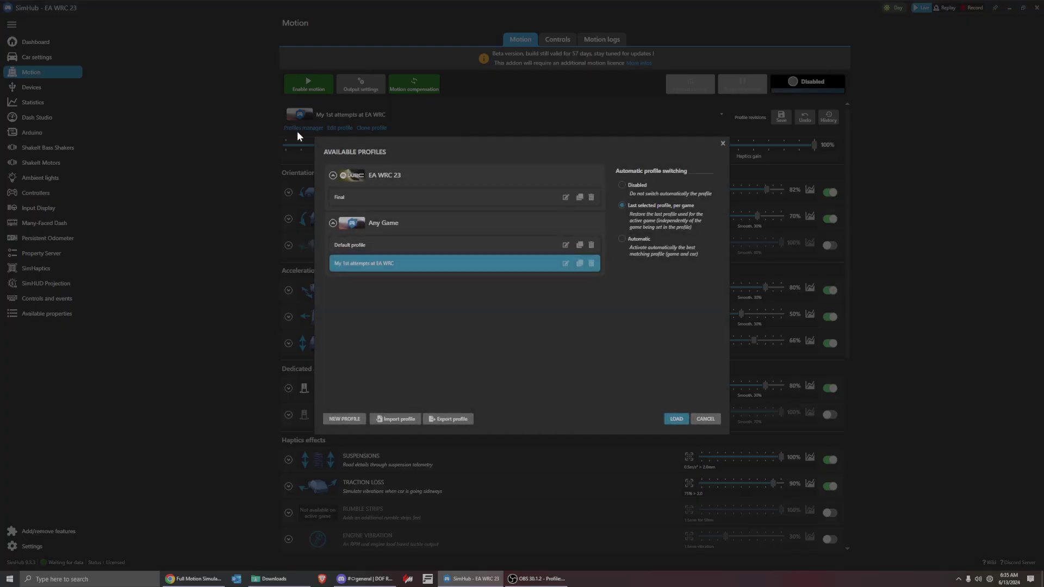
left_click(380, 265)
left_click(707, 420)
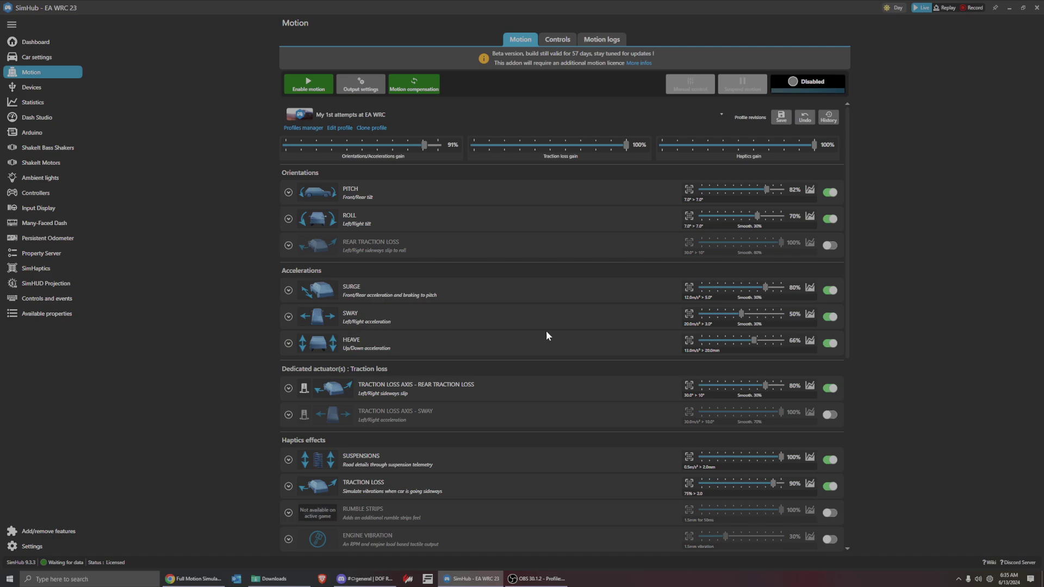
left_click(414, 87)
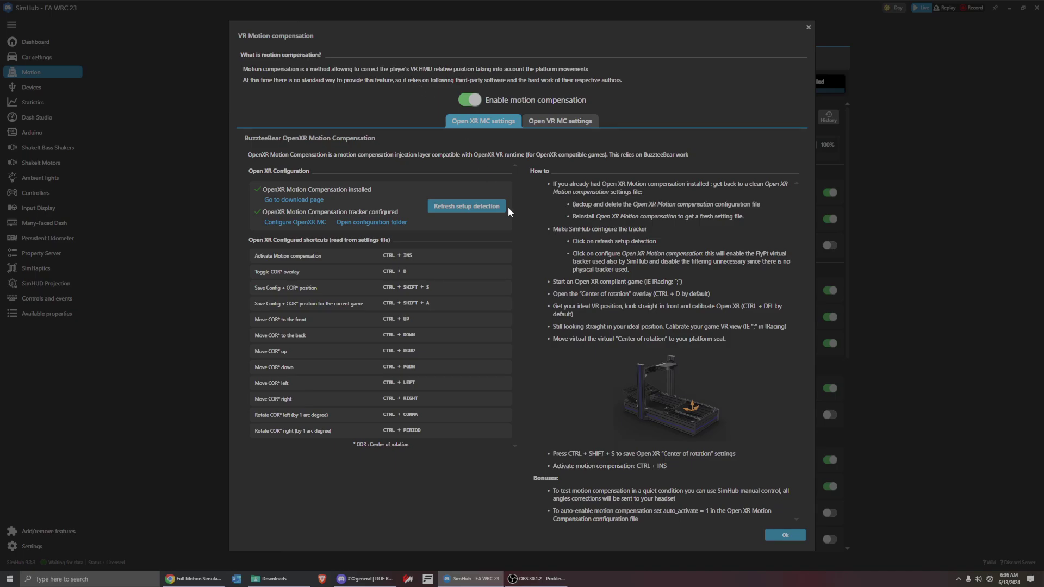
left_click(783, 534)
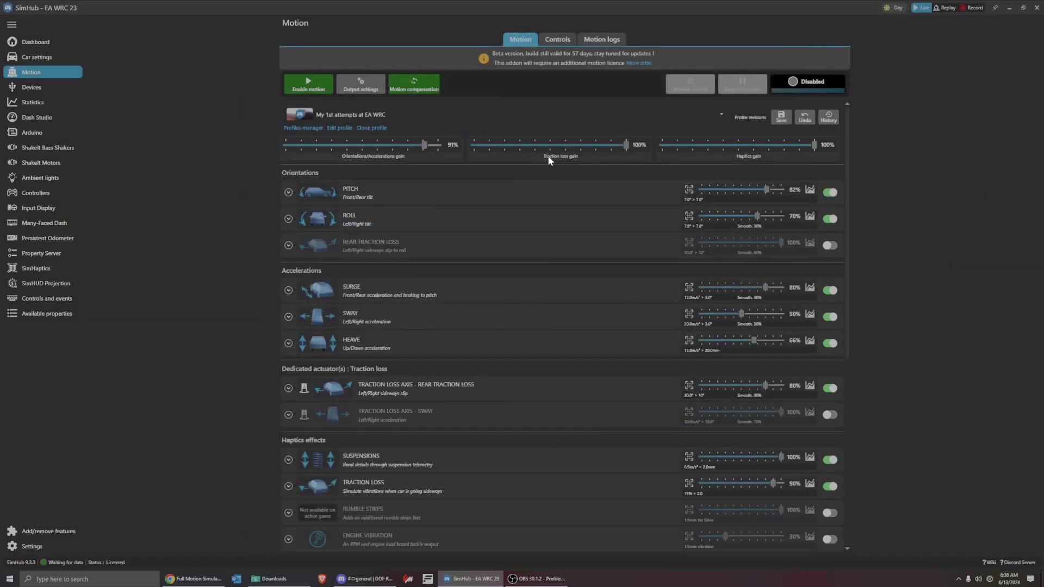